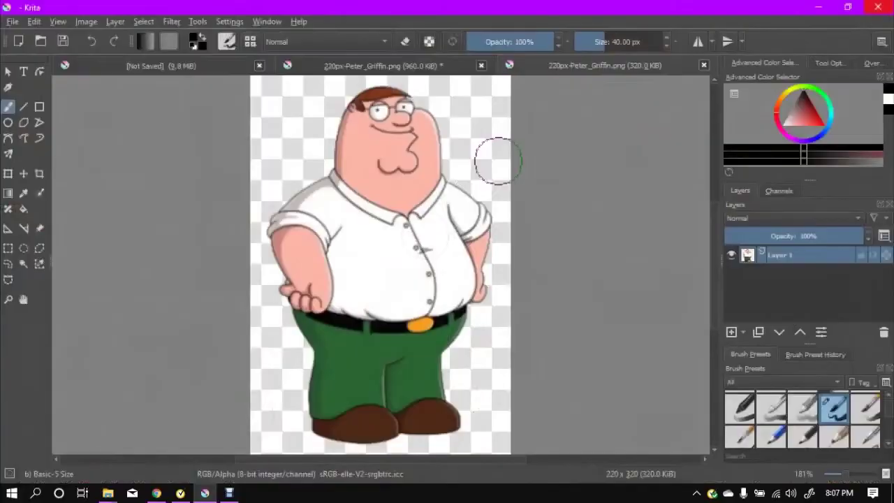
Sketch black brush lines over the reference's cheek, chin and collar.
{"action": "key", "text": "b"}
{"action": "key", "text": "d"}
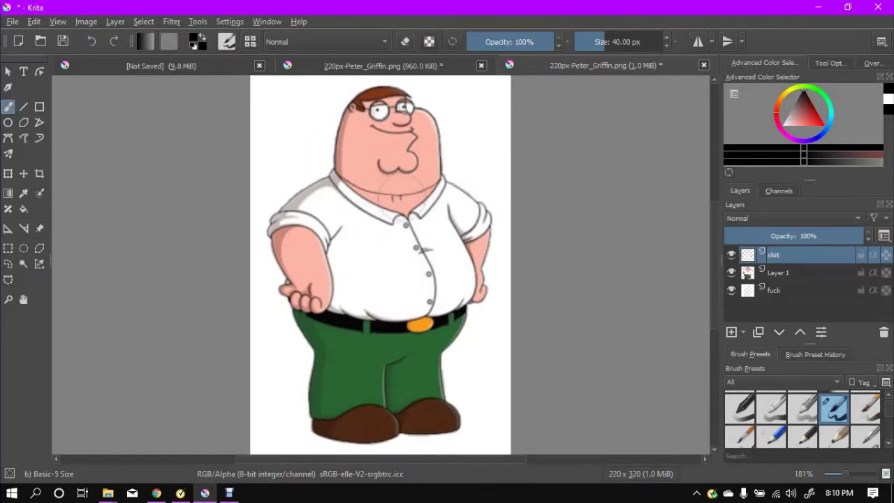
{"action": "left_click_drag", "start_coordinate": [426, 220], "coordinate": [356, 104]}
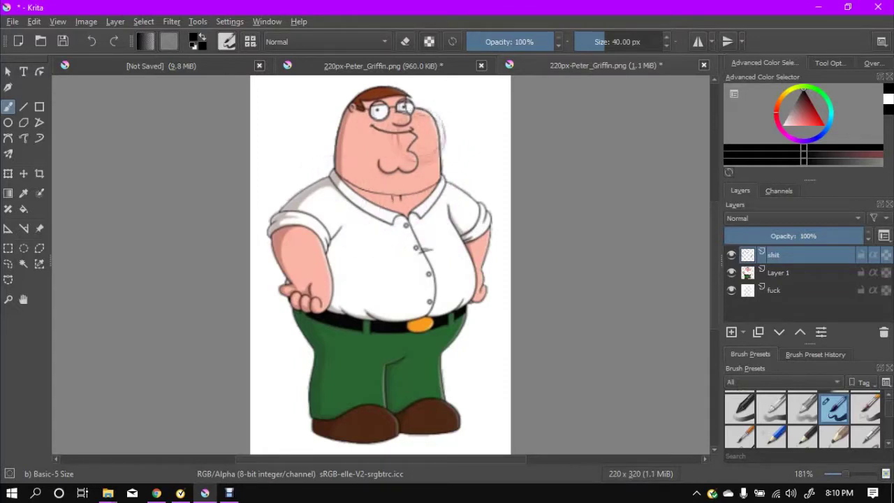
{"action": "mouse_move", "coordinate": [402, 194]}
{"action": "left_mouse_down"}
{"action": "mouse_move", "coordinate": [389, 202]}
{"action": "mouse_move", "coordinate": [388, 250]}
{"action": "left_mouse_up"}
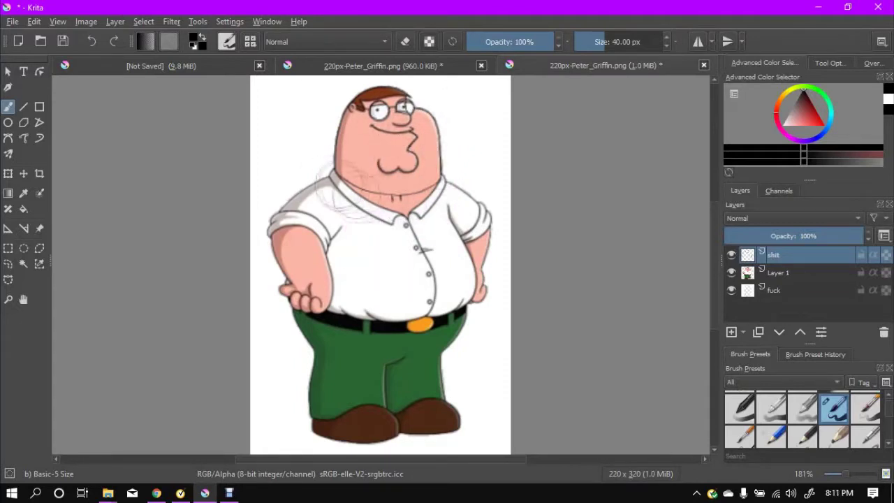
Sketch the robot's body, shoulder, leg and belly lines, then hide the reference layer.
{"action": "key", "text": "e"}
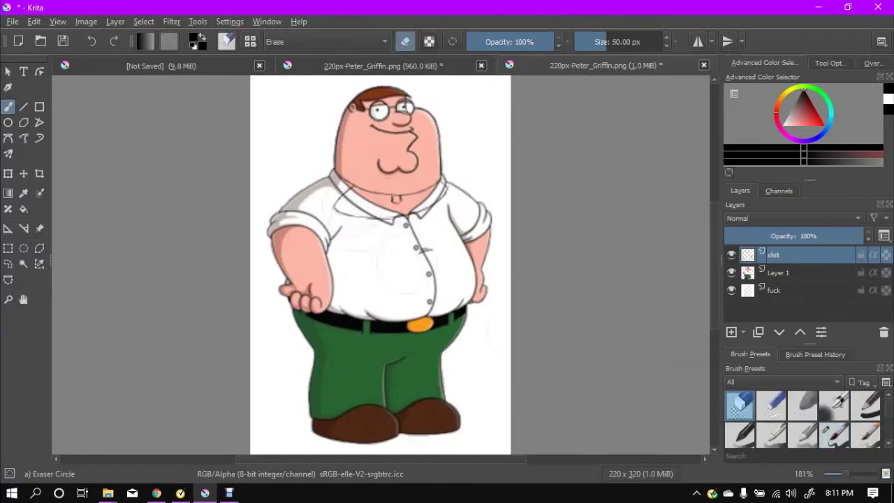
{"action": "key", "text": "e"}
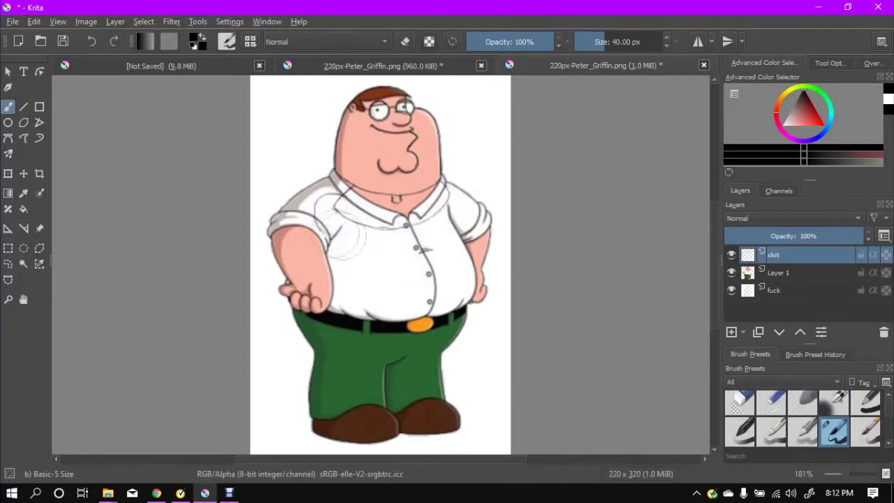
{"action": "mouse_move", "coordinate": [323, 230]}
{"action": "left_mouse_down"}
{"action": "mouse_move", "coordinate": [339, 210]}
{"action": "mouse_move", "coordinate": [377, 273]}
{"action": "mouse_move", "coordinate": [419, 301]}
{"action": "mouse_move", "coordinate": [465, 179]}
{"action": "mouse_move", "coordinate": [461, 203]}
{"action": "left_mouse_up"}
{"action": "left_click_drag", "start_coordinate": [377, 318], "coordinate": [314, 412]}
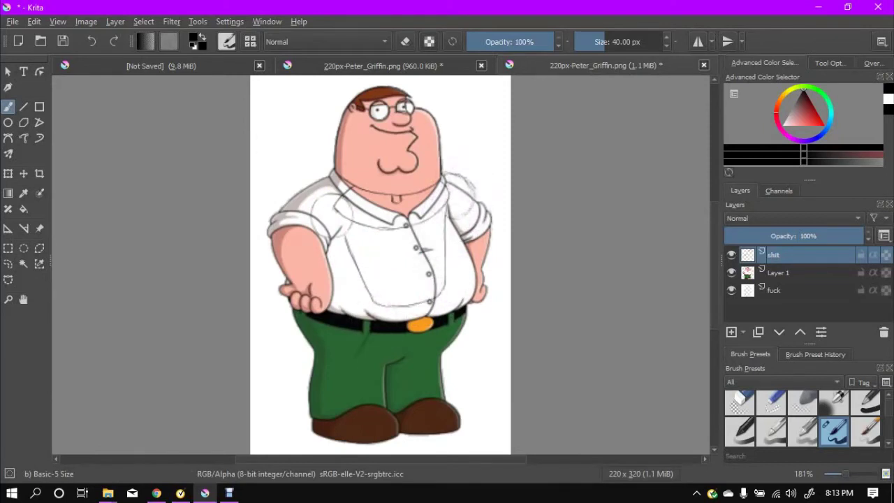
{"action": "left_click_drag", "start_coordinate": [402, 294], "coordinate": [447, 339]}
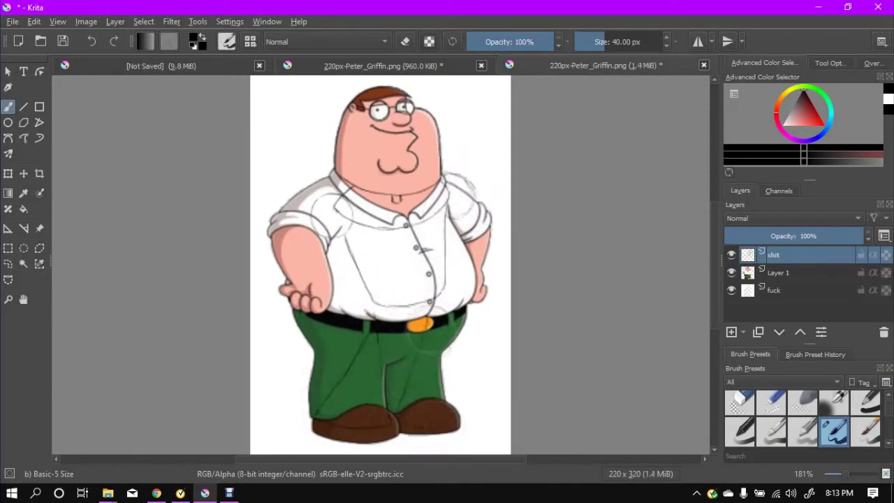
{"action": "left_click", "coordinate": [732, 272]}
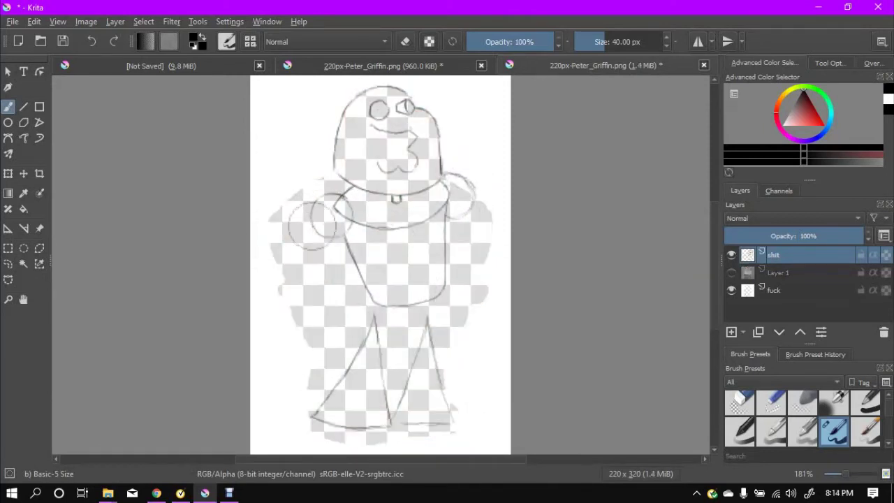
Draw the bent left arm and hand, then the right arm and hand.
{"action": "mouse_move", "coordinate": [290, 255]}
{"action": "left_mouse_down"}
{"action": "mouse_move", "coordinate": [356, 279]}
{"action": "mouse_move", "coordinate": [364, 293]}
{"action": "mouse_move", "coordinate": [328, 276]}
{"action": "left_mouse_up"}
{"action": "left_click", "coordinate": [732, 273]}
{"action": "left_click_drag", "start_coordinate": [447, 210], "coordinate": [489, 265]}
{"action": "mouse_move", "coordinate": [454, 230]}
{"action": "left_mouse_down"}
{"action": "mouse_move", "coordinate": [499, 252]}
{"action": "mouse_move", "coordinate": [440, 279]}
{"action": "mouse_move", "coordinate": [461, 307]}
{"action": "left_mouse_up"}
{"action": "left_click_drag", "start_coordinate": [437, 266], "coordinate": [493, 314]}
Sketch a circular belly panel with a small mark in its centre.
{"action": "left_click_drag", "start_coordinate": [395, 213], "coordinate": [444, 259]}
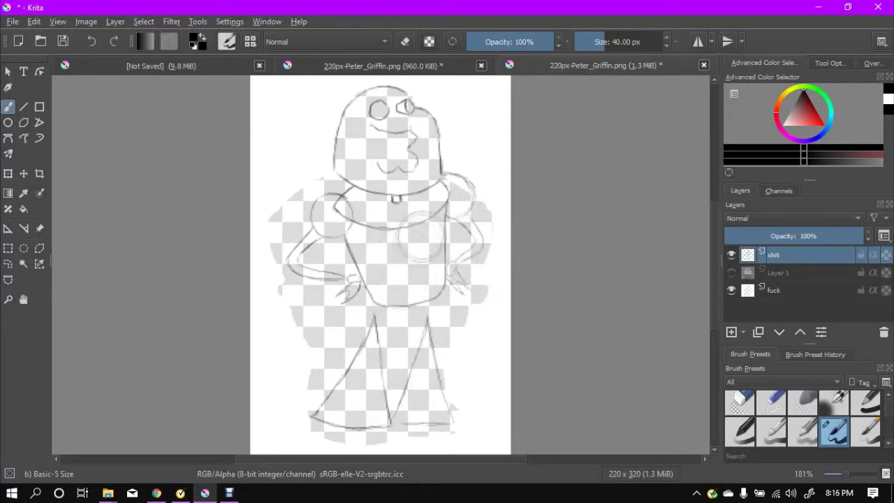
{"action": "left_click_drag", "start_coordinate": [370, 238], "coordinate": [412, 269]}
{"action": "left_click_drag", "start_coordinate": [391, 241], "coordinate": [455, 290]}
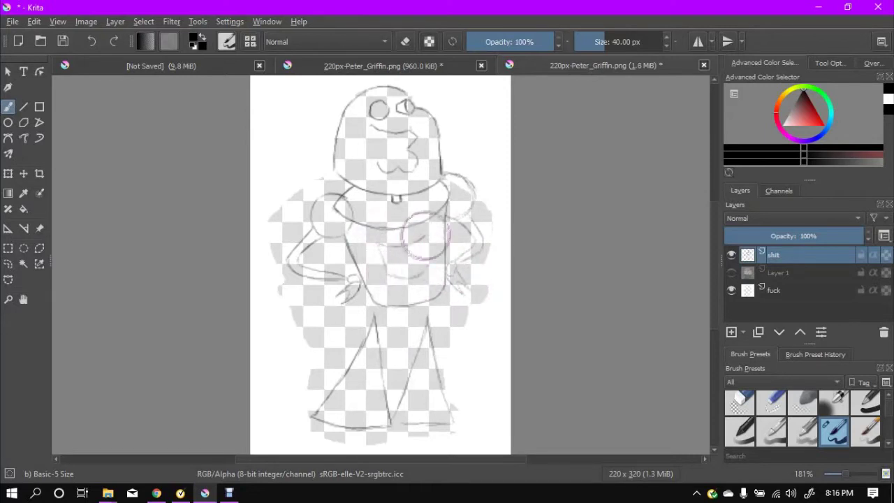
{"action": "left_click_drag", "start_coordinate": [395, 217], "coordinate": [440, 290]}
{"action": "left_click_drag", "start_coordinate": [384, 265], "coordinate": [430, 223]}
{"action": "left_click", "coordinate": [408, 245]}
Darken the right eye, add a head antenna and outline both arms with segments.
{"action": "left_click_drag", "start_coordinate": [400, 101], "coordinate": [404, 110]}
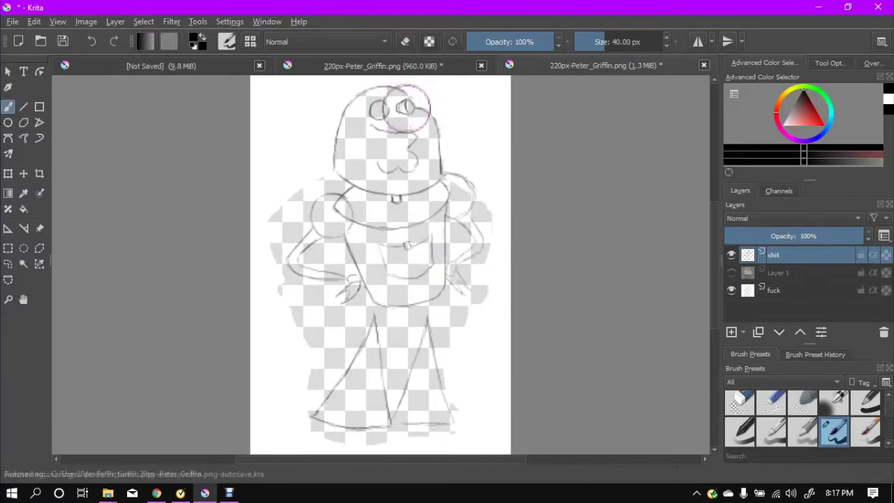
{"action": "left_click_drag", "start_coordinate": [351, 96], "coordinate": [318, 84]}
{"action": "mouse_move", "coordinate": [328, 222]}
{"action": "left_mouse_down"}
{"action": "mouse_move", "coordinate": [287, 264]}
{"action": "mouse_move", "coordinate": [346, 287]}
{"action": "left_mouse_up"}
{"action": "mouse_move", "coordinate": [464, 222]}
{"action": "left_mouse_down"}
{"action": "mouse_move", "coordinate": [482, 256]}
{"action": "mouse_move", "coordinate": [456, 276]}
{"action": "left_mouse_up"}
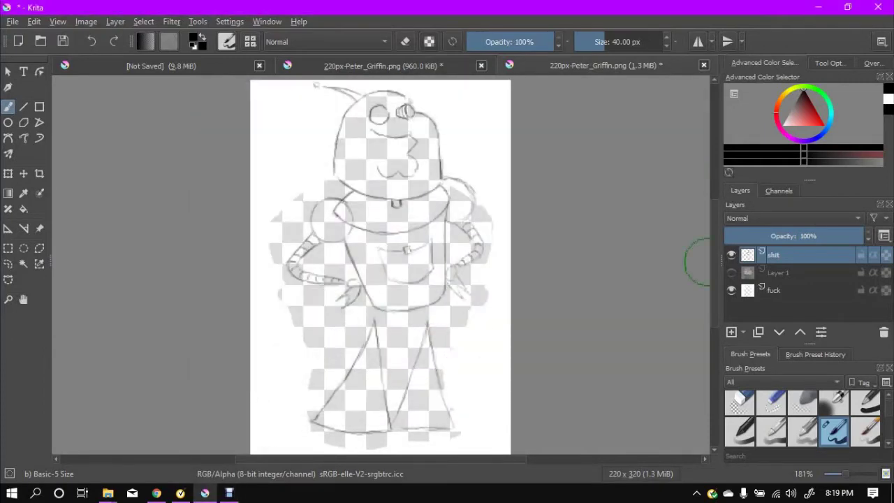
Remove the Peter reference layer, Layer 1.
{"action": "left_click", "coordinate": [732, 272]}
{"action": "left_click", "coordinate": [740, 403]}
{"action": "right_click", "coordinate": [775, 273]}
{"action": "left_click", "coordinate": [723, 101]}
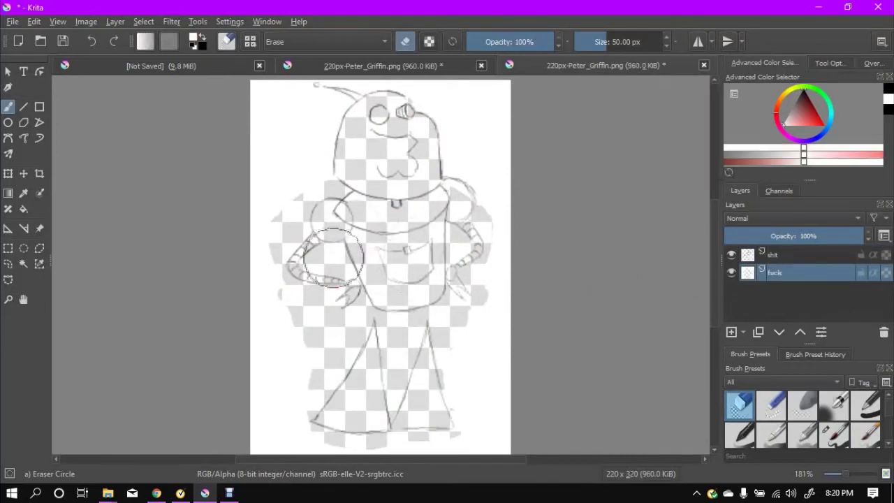
Rename the new colour layer and paint the chest pocket teal.
{"action": "left_click", "coordinate": [835, 431]}
{"action": "type", "text": "bitch"}
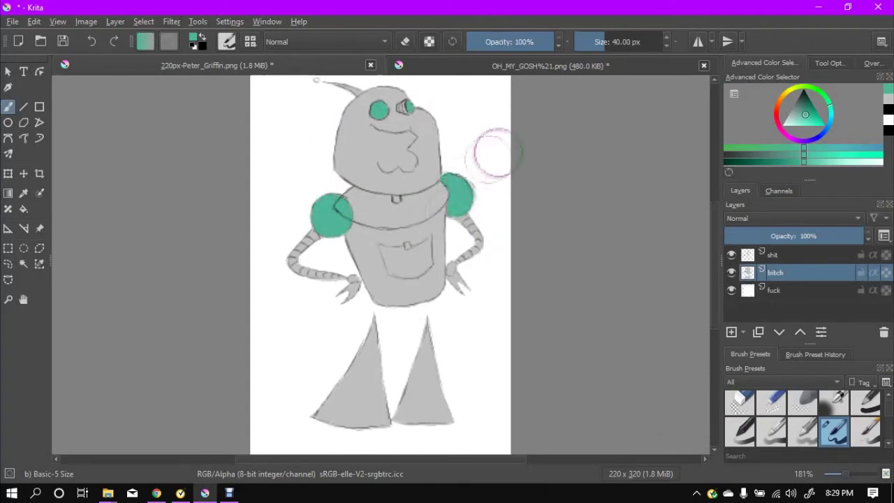
{"action": "left_click_drag", "start_coordinate": [397, 253], "coordinate": [416, 269]}
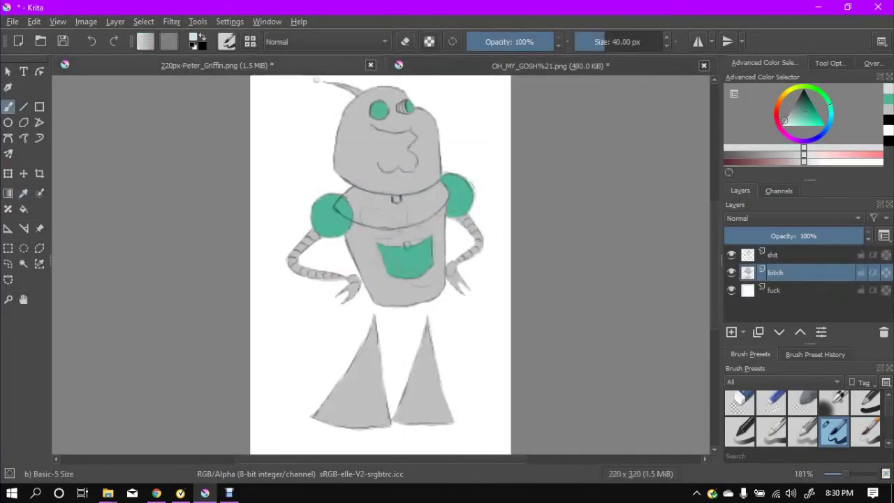
Export the drawing as a PNG with the default settings.
{"action": "key", "text": "ctrl+s"}
{"action": "key", "text": "Return"}
{"action": "left_click", "coordinate": [773, 255]}
Fill the bottom background layer with dark grey.
{"action": "left_click", "coordinate": [739, 404]}
{"action": "key", "text": "Page_Down"}
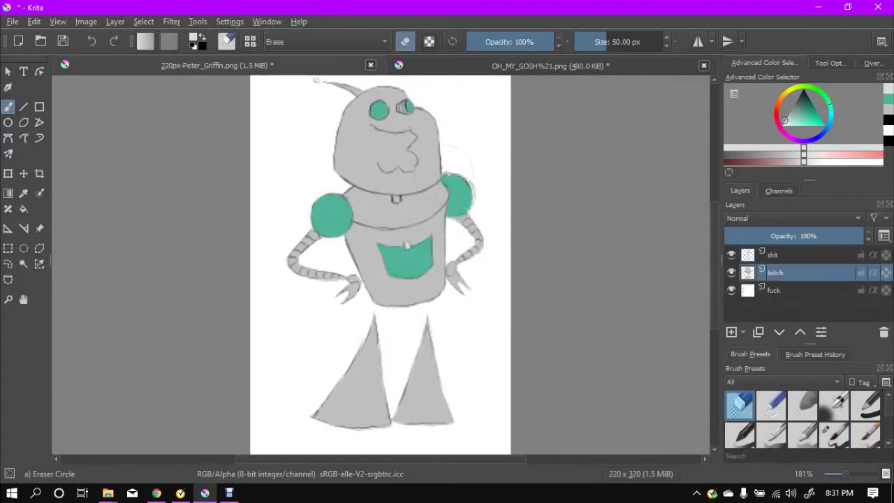
{"action": "key", "text": "Page_Down"}
{"action": "left_click", "coordinate": [739, 431]}
{"action": "key", "text": "f"}
{"action": "left_click", "coordinate": [279, 385]}
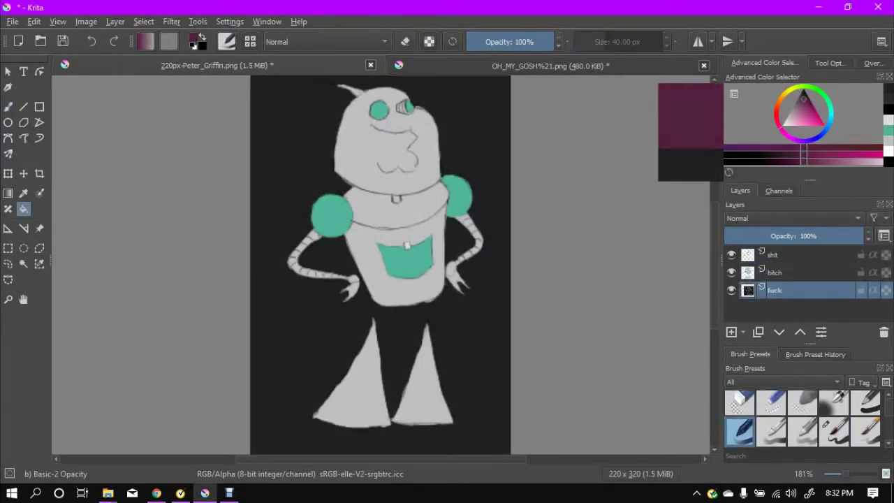
On the colour layer, add light highlight strokes on the head and left leg.
{"action": "left_click", "coordinate": [834, 432]}
{"action": "left_click", "coordinate": [773, 254]}
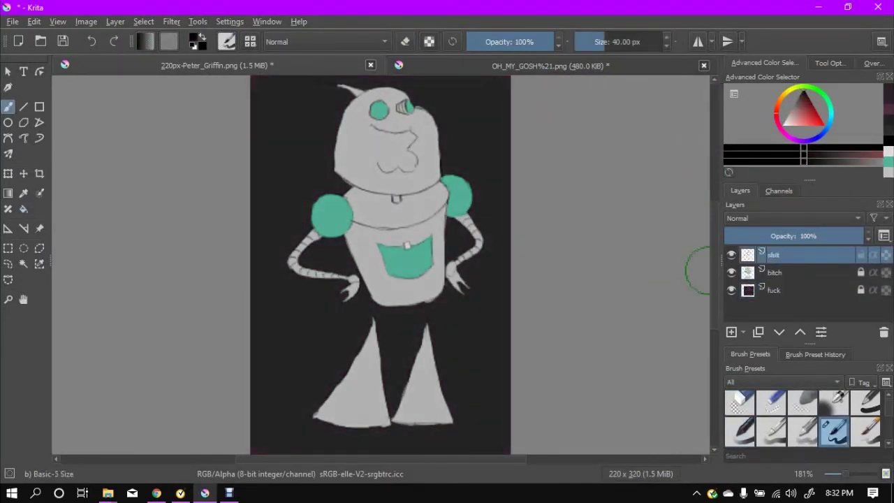
{"action": "key", "text": "ctrl+Tab"}
{"action": "key", "text": "ctrl+Tab"}
{"action": "key", "text": "Page_Down"}
{"action": "left_click_drag", "start_coordinate": [350, 105], "coordinate": [337, 139]}
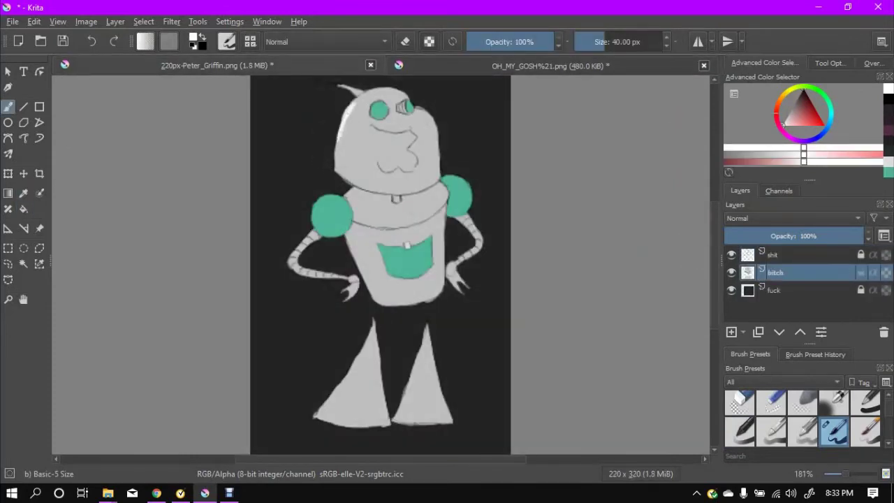
{"action": "key", "text": "ctrl+Tab"}
{"action": "key", "text": "ctrl+Tab"}
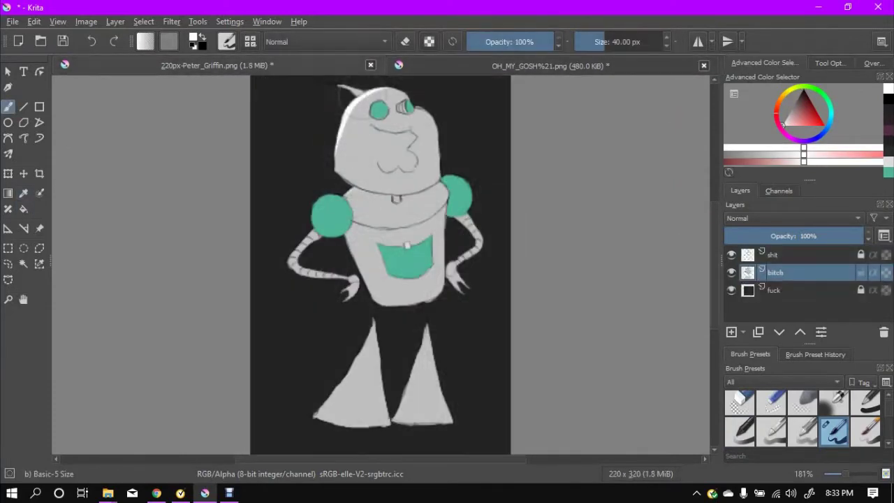
{"action": "left_click_drag", "start_coordinate": [319, 405], "coordinate": [356, 359]}
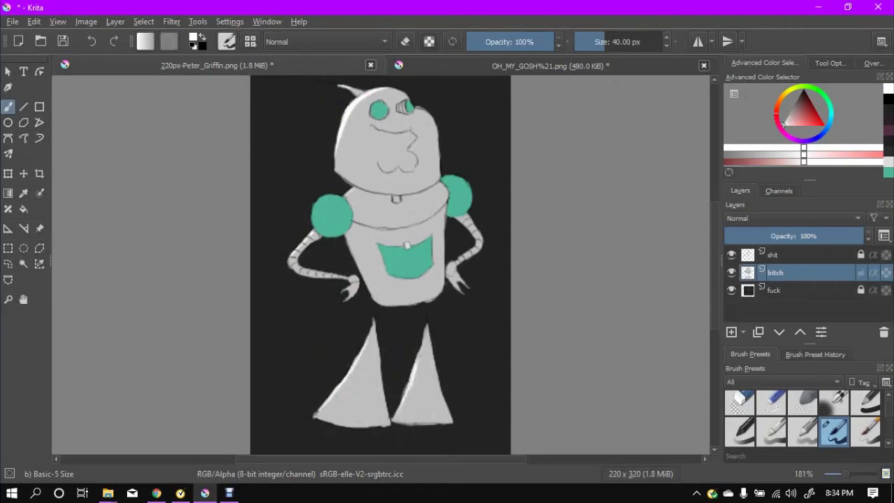
Shade the body below the pocket and the left leg with darker grey.
{"action": "key", "text": "ctrl+Tab"}
{"action": "key", "text": "ctrl+Tab"}
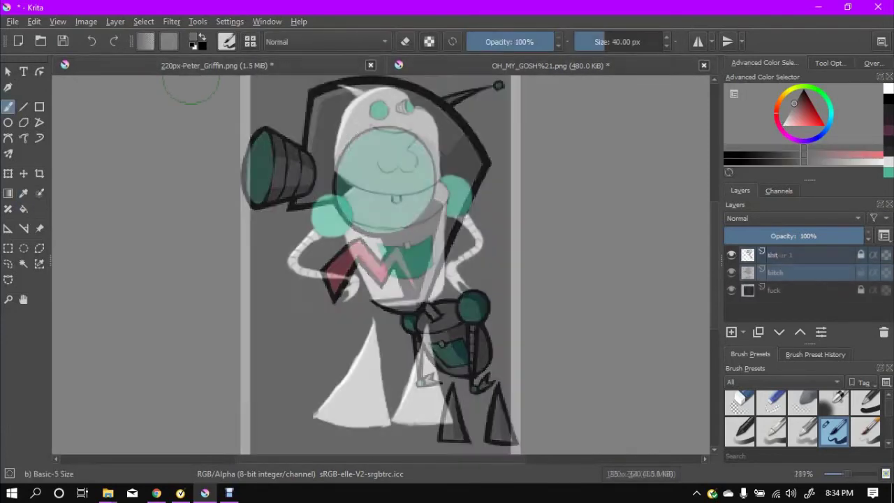
{"action": "key", "text": "ctrl+Tab"}
{"action": "key", "text": "ctrl+Tab"}
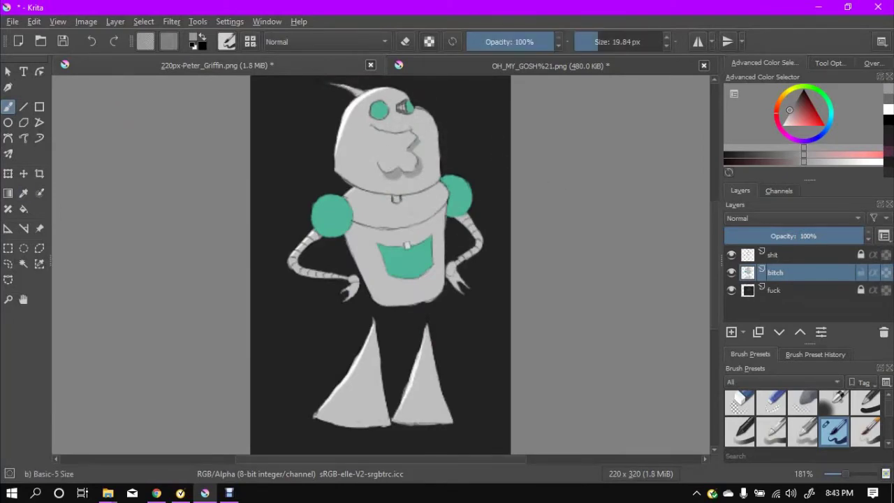
{"action": "key", "text": "ctrl+Tab"}
{"action": "key", "text": "ctrl+Tab"}
{"action": "left_click_drag", "start_coordinate": [417, 278], "coordinate": [420, 303]}
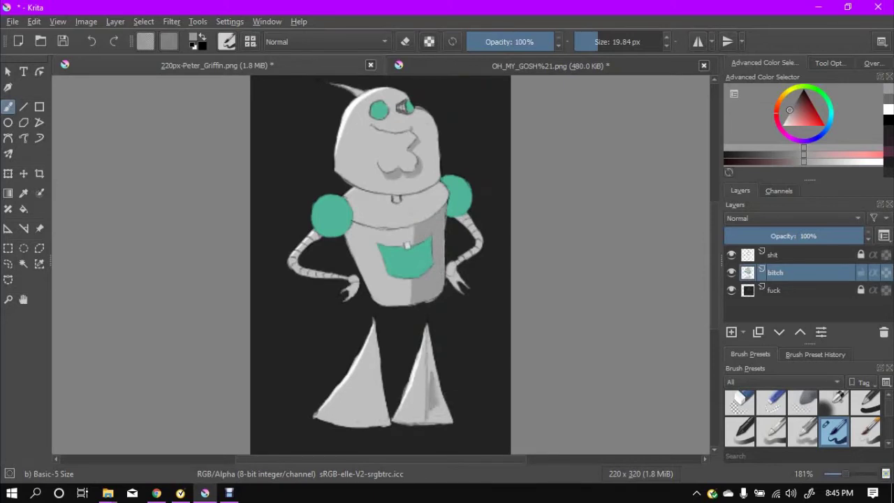
{"action": "key", "text": "ctrl+z"}
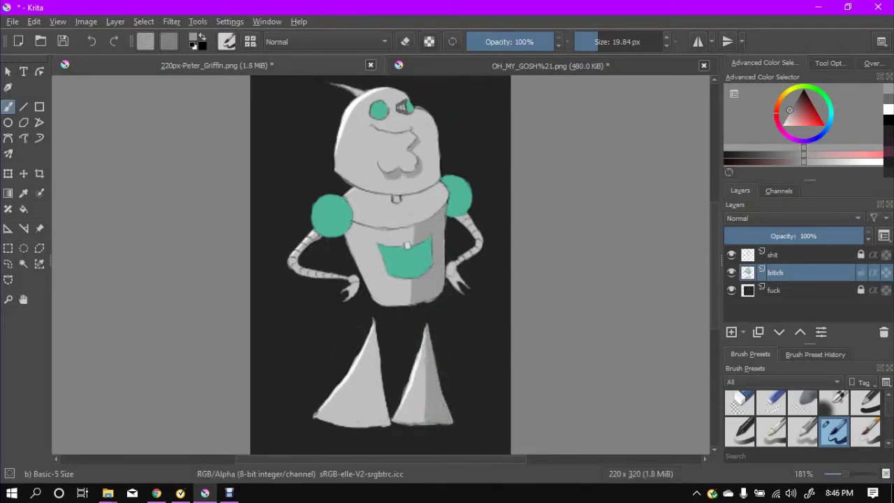
{"action": "mouse_move", "coordinate": [368, 381]}
{"action": "left_mouse_down"}
{"action": "mouse_move", "coordinate": [367, 413]}
{"action": "mouse_move", "coordinate": [381, 393]}
{"action": "left_mouse_up"}
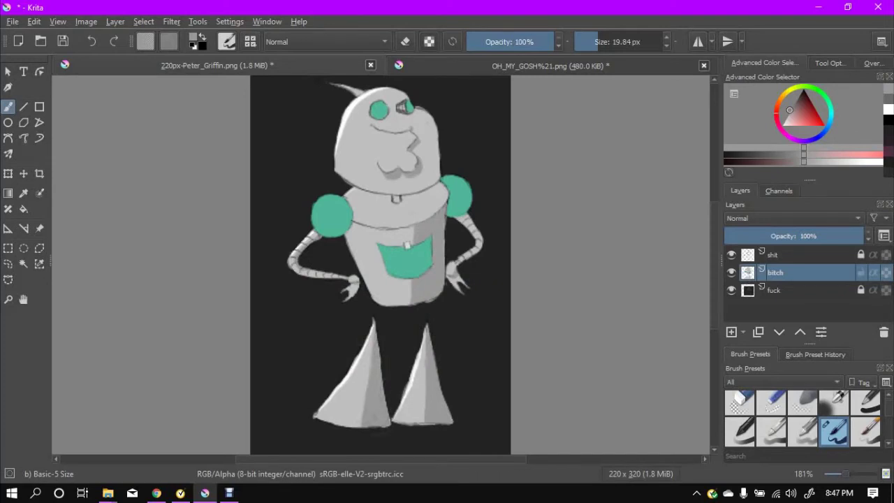
{"action": "left_click", "coordinate": [421, 230]}
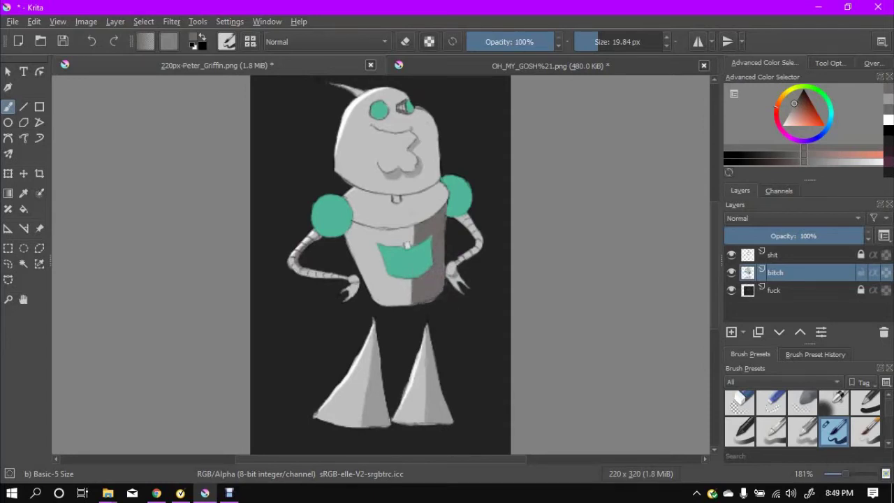
{"action": "key", "text": "ctrl+Tab"}
{"action": "key", "text": "ctrl+Tab"}
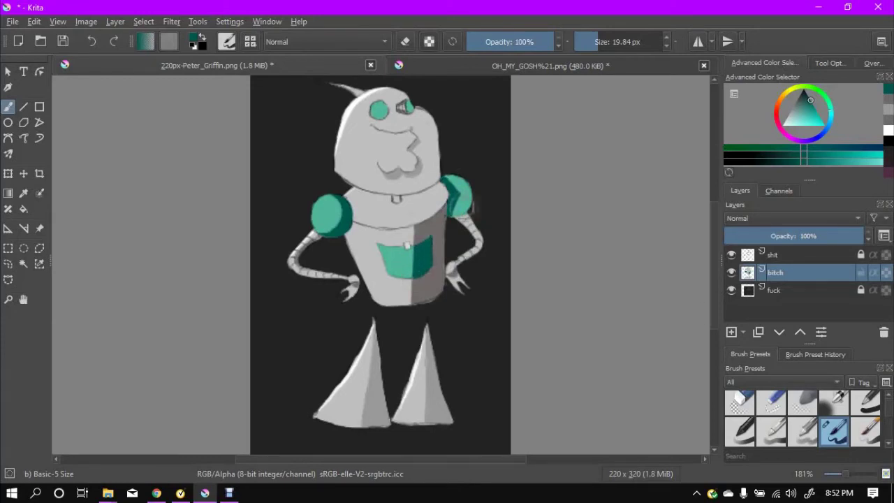
Ink the chin, mouth and cheek in black on the zoomed-in line-art layer.
{"action": "key", "text": "d"}
{"action": "left_click", "coordinate": [773, 254]}
{"action": "key", "text": "plus"}
{"action": "key", "text": "plus"}
{"action": "key", "text": "plus"}
{"action": "left_click_drag", "start_coordinate": [288, 326], "coordinate": [510, 342]}
{"action": "mouse_move", "coordinate": [355, 212]}
{"action": "left_mouse_down"}
{"action": "mouse_move", "coordinate": [463, 243]}
{"action": "mouse_move", "coordinate": [433, 273]}
{"action": "mouse_move", "coordinate": [434, 318]}
{"action": "left_mouse_up"}
{"action": "left_click_drag", "start_coordinate": [374, 297], "coordinate": [395, 323]}
Ink both head outlines and darken the antenna line in black.
{"action": "left_click_drag", "start_coordinate": [282, 258], "coordinate": [280, 311]}
{"action": "left_click_drag", "start_coordinate": [311, 203], "coordinate": [282, 259]}
{"action": "key", "text": "ctrl+Tab"}
{"action": "key", "text": "ctrl+Tab"}
{"action": "mouse_move", "coordinate": [353, 137]}
{"action": "left_mouse_down"}
{"action": "mouse_move", "coordinate": [308, 203]}
{"action": "mouse_move", "coordinate": [424, 135]}
{"action": "mouse_move", "coordinate": [454, 175]}
{"action": "mouse_move", "coordinate": [499, 200]}
{"action": "mouse_move", "coordinate": [514, 321]}
{"action": "left_mouse_up"}
{"action": "left_click_drag", "start_coordinate": [482, 183], "coordinate": [506, 237]}
{"action": "mouse_move", "coordinate": [329, 143]}
{"action": "left_mouse_down"}
{"action": "mouse_move", "coordinate": [283, 258]}
{"action": "mouse_move", "coordinate": [272, 126]}
{"action": "mouse_move", "coordinate": [246, 118]}
{"action": "left_mouse_up"}
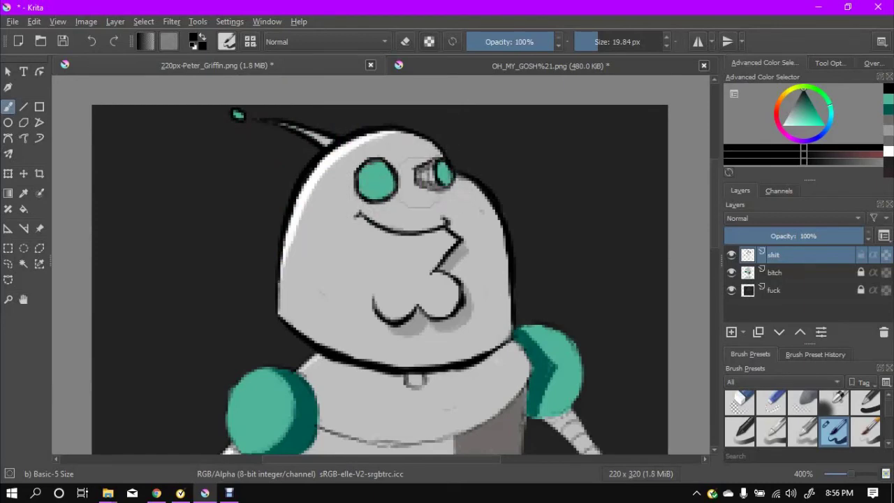
{"action": "scroll", "coordinate": [433, 178], "scroll_direction": "down", "scroll_amount": 2}
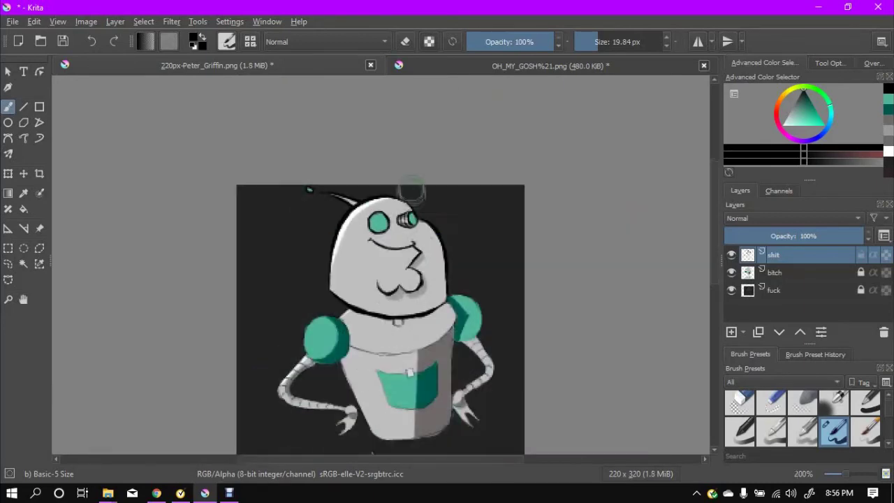
Ink black outlines around the collar, neck button and teal chest pocket.
{"action": "scroll", "coordinate": [178, 133], "scroll_direction": "up", "scroll_amount": 2}
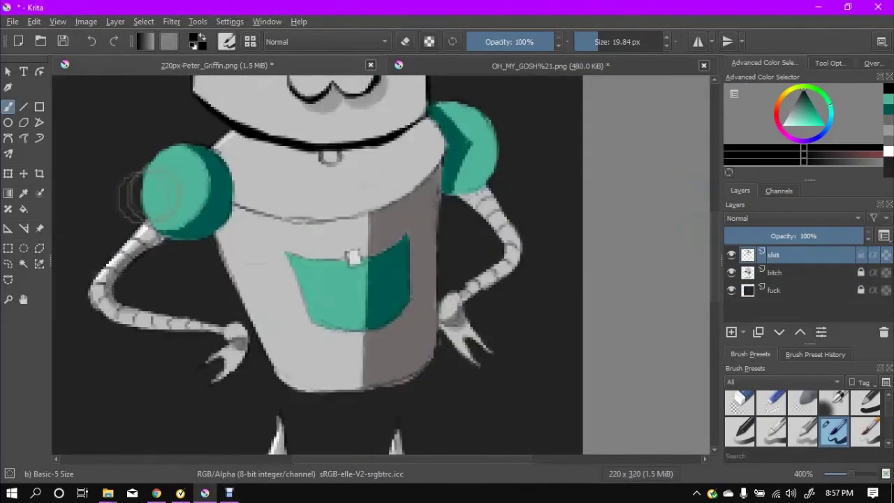
{"action": "left_click_drag", "start_coordinate": [213, 148], "coordinate": [238, 140]}
{"action": "left_click_drag", "start_coordinate": [321, 157], "coordinate": [341, 160]}
{"action": "mouse_move", "coordinate": [238, 207]}
{"action": "left_mouse_down"}
{"action": "mouse_move", "coordinate": [332, 222]}
{"action": "mouse_move", "coordinate": [360, 264]}
{"action": "left_mouse_up"}
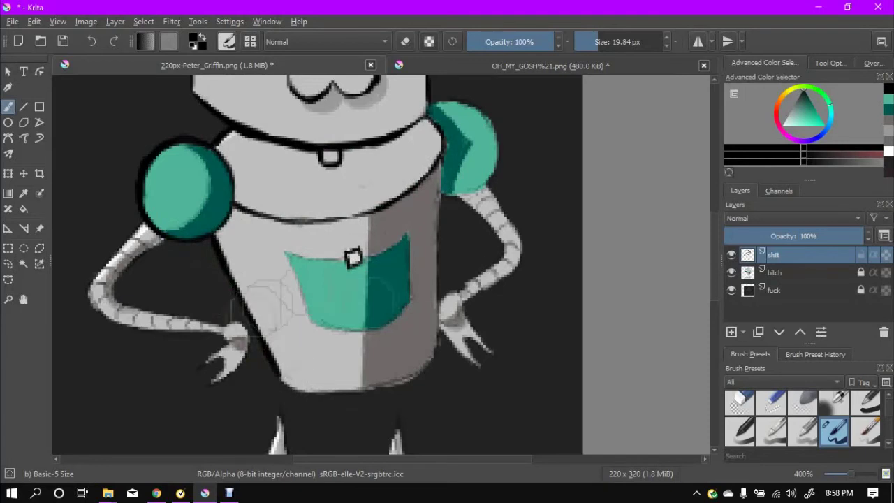
{"action": "left_click_drag", "start_coordinate": [285, 251], "coordinate": [344, 259]}
{"action": "mouse_move", "coordinate": [406, 235]}
{"action": "left_mouse_down"}
{"action": "mouse_move", "coordinate": [411, 300]}
{"action": "mouse_move", "coordinate": [310, 322]}
{"action": "left_mouse_up"}
{"action": "left_click_drag", "start_coordinate": [411, 300], "coordinate": [392, 319]}
Outline the left arm's outer edge, underside and hand claws in black.
{"action": "left_click_drag", "start_coordinate": [91, 278], "coordinate": [140, 231]}
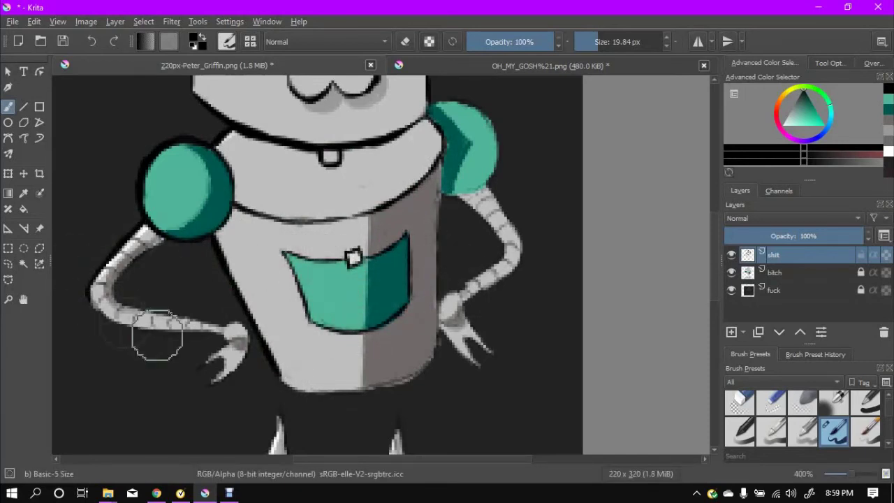
{"action": "left_click_drag", "start_coordinate": [105, 316], "coordinate": [231, 328]}
{"action": "mouse_move", "coordinate": [89, 308]}
{"action": "left_mouse_down"}
{"action": "mouse_move", "coordinate": [148, 236]}
{"action": "mouse_move", "coordinate": [241, 334]}
{"action": "mouse_move", "coordinate": [204, 366]}
{"action": "left_mouse_up"}
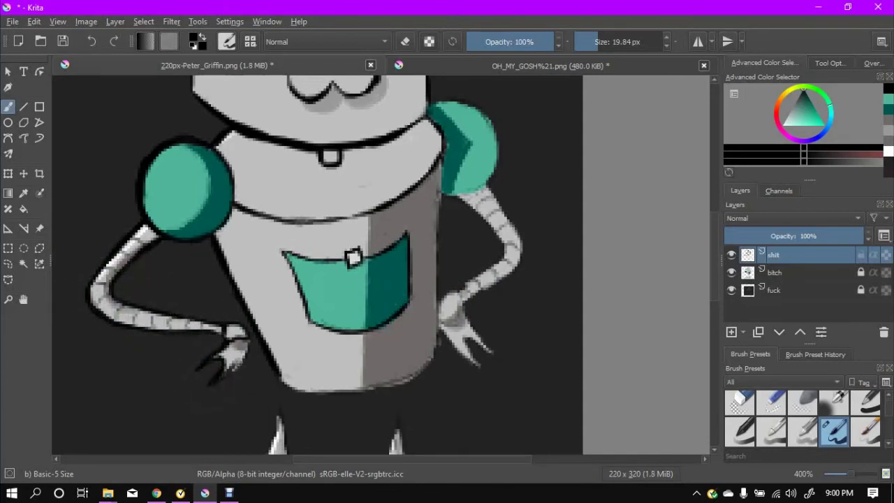
{"action": "left_click_drag", "start_coordinate": [92, 292], "coordinate": [137, 241]}
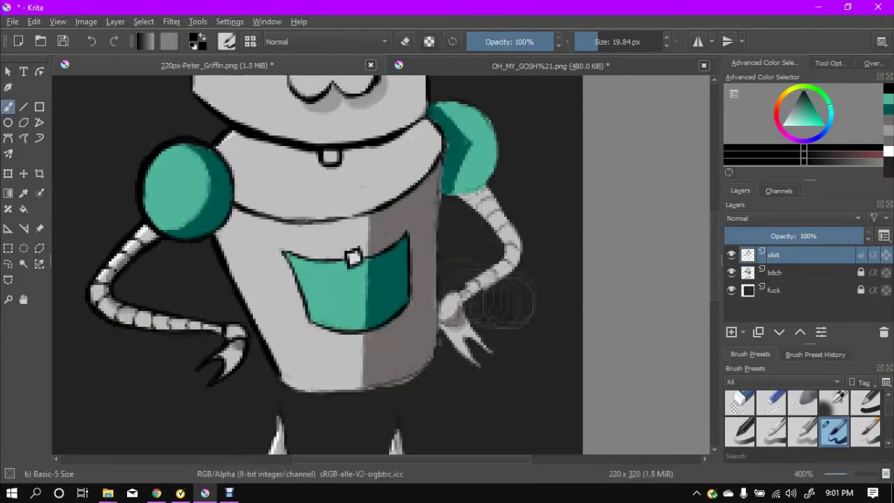
{"action": "key", "text": "minus"}
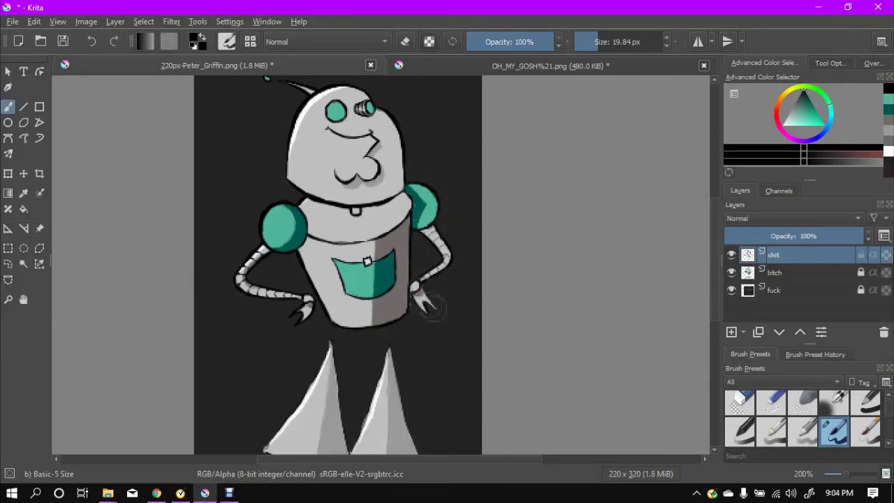
Toggle the eraser and step between layers with Page Up/Page Down.
{"action": "key", "text": "e"}
{"action": "key", "text": "Page_Down"}
{"action": "key", "text": "Page_Up"}
{"action": "key", "text": "Page_Down"}
{"action": "key", "text": "e"}
{"action": "key", "text": "Page_Up"}
Smooth the right leg's edge in light grey and ink its bottom, undoing one stroke.
{"action": "scroll", "coordinate": [405, 302], "scroll_direction": "down", "scroll_amount": 2}
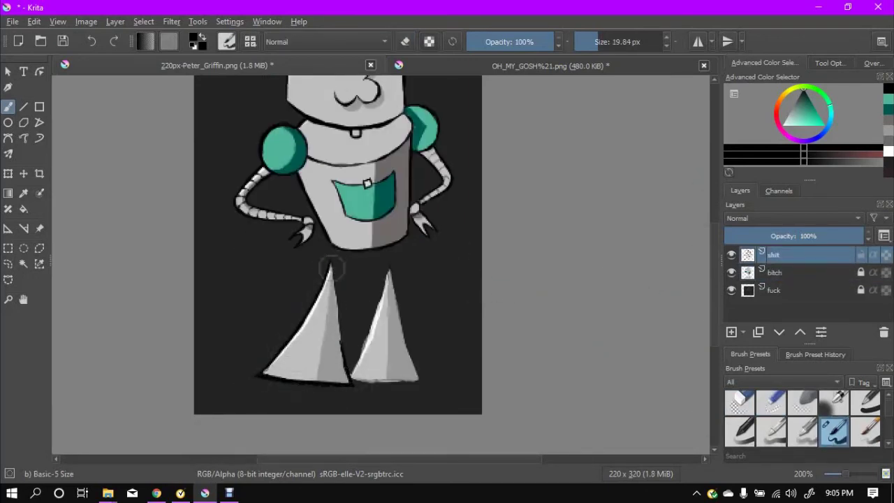
{"action": "key", "text": "e"}
{"action": "key", "text": "e"}
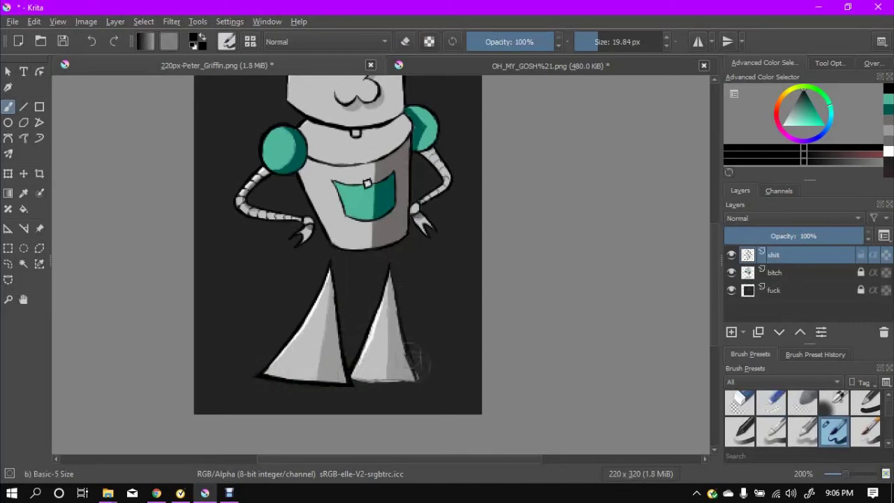
{"action": "left_click_drag", "start_coordinate": [399, 269], "coordinate": [414, 374]}
{"action": "left_click_drag", "start_coordinate": [353, 383], "coordinate": [417, 380]}
{"action": "key", "text": "ctrl+z"}
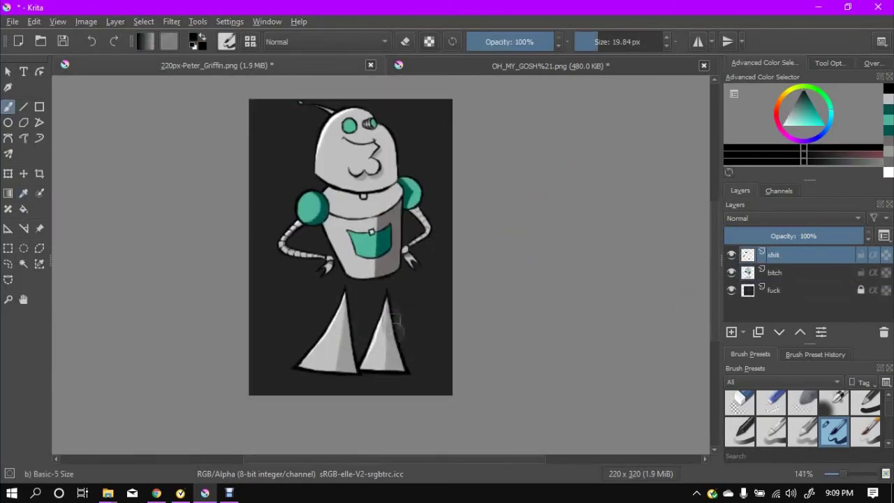
{"action": "left_click_drag", "start_coordinate": [313, 133], "coordinate": [311, 152]}
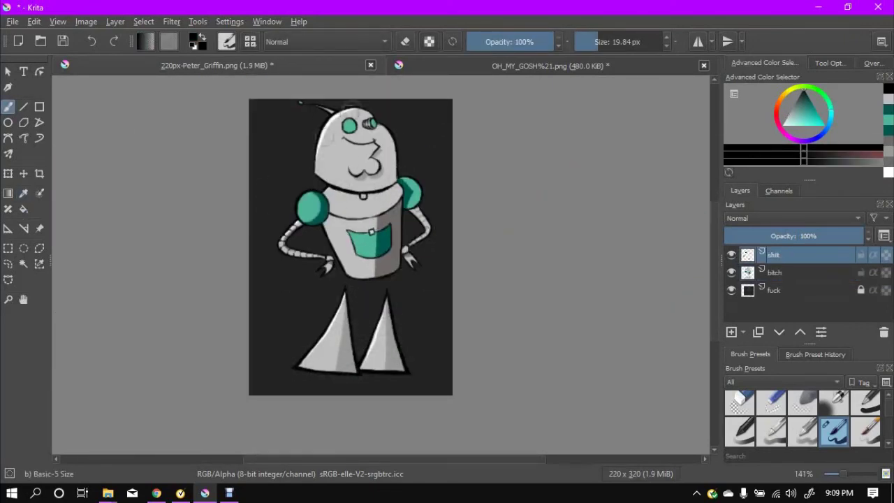
Paint dark grey shadows under the left arm and on the body.
{"action": "scroll", "coordinate": [349, 244], "scroll_direction": "right", "scroll_amount": 2}
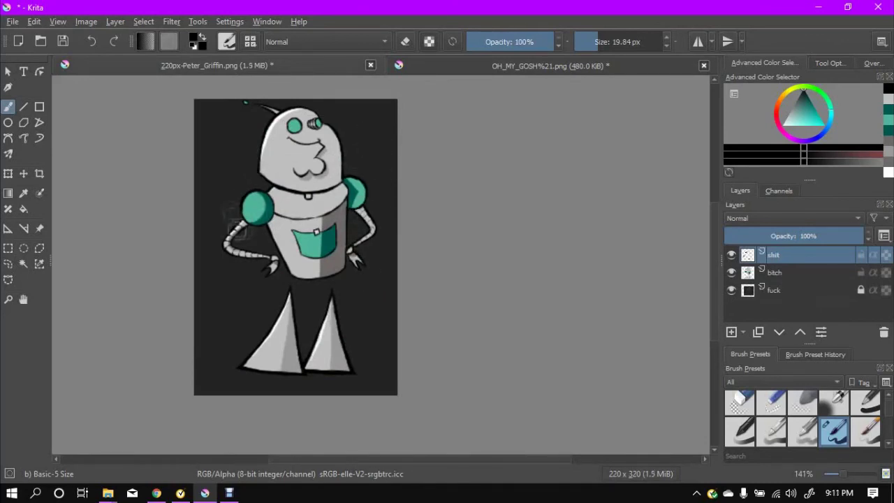
{"action": "left_click_drag", "start_coordinate": [229, 246], "coordinate": [266, 260]}
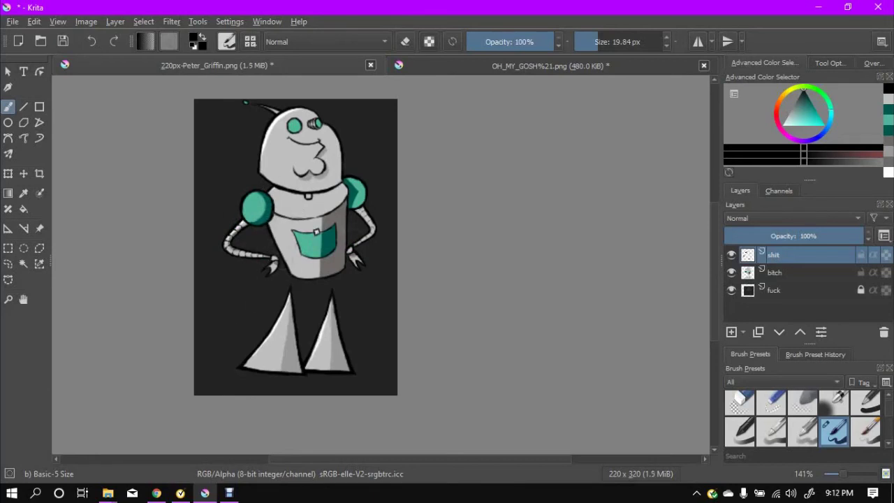
{"action": "left_click_drag", "start_coordinate": [345, 215], "coordinate": [346, 249]}
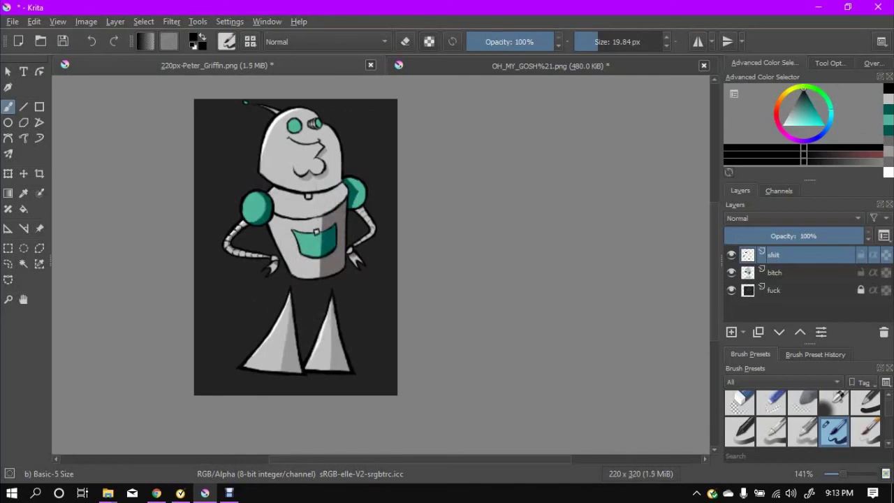
{"action": "left_click", "coordinate": [825, 125]}
Write the teal signature below the robot's hip, then reset the colour to black.
{"action": "mouse_move", "coordinate": [229, 302]}
{"action": "left_mouse_down"}
{"action": "mouse_move", "coordinate": [241, 320]}
{"action": "mouse_move", "coordinate": [276, 310]}
{"action": "left_mouse_up"}
{"action": "key", "text": "ctrl+z"}
{"action": "key", "text": "d"}
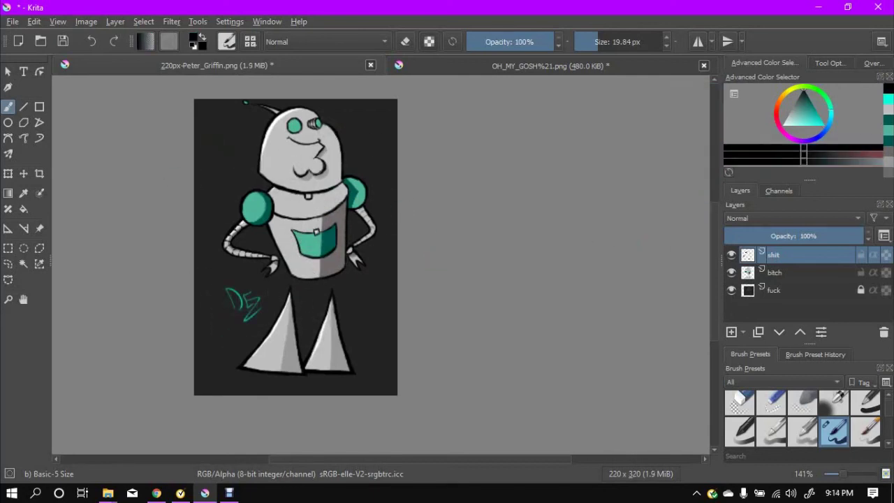